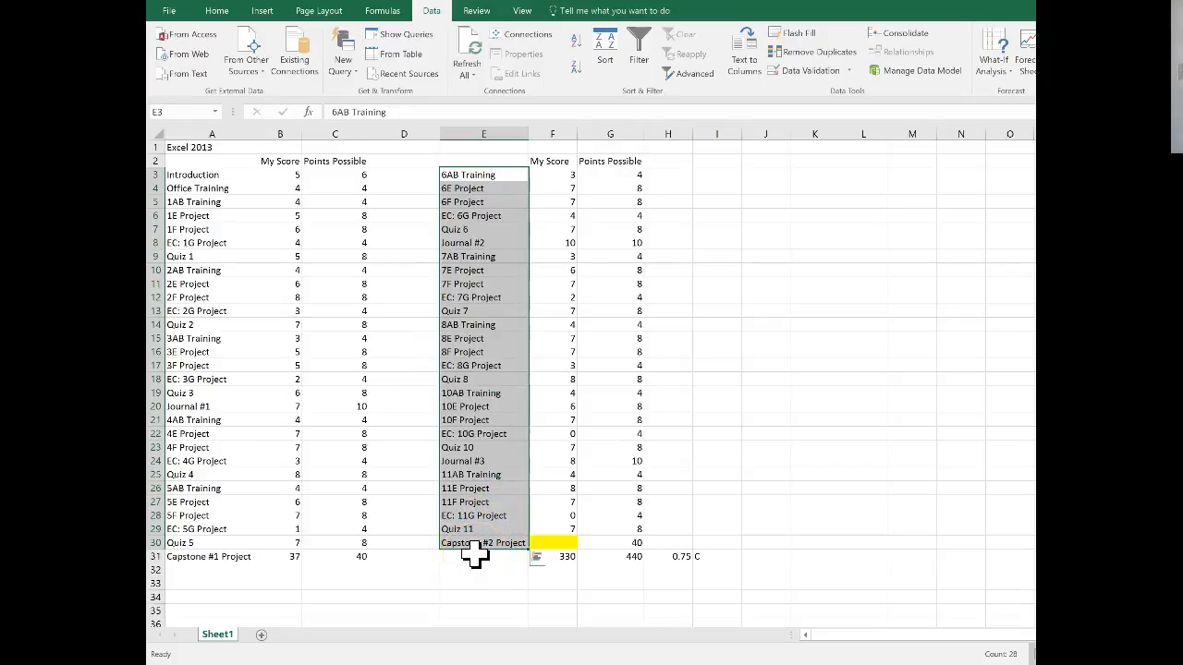
- Compare the My Score entries with Points Possible for the Introduction, training, project and quiz rows
click(474, 554)
drag(283, 175, 267, 560)
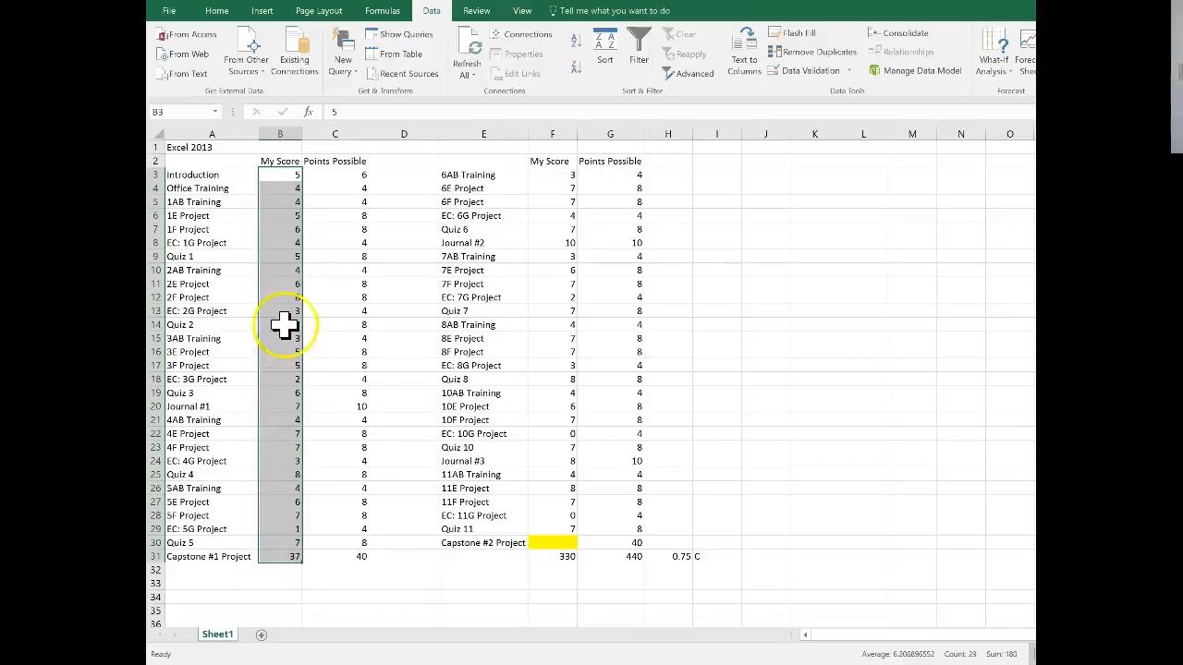
click(286, 176)
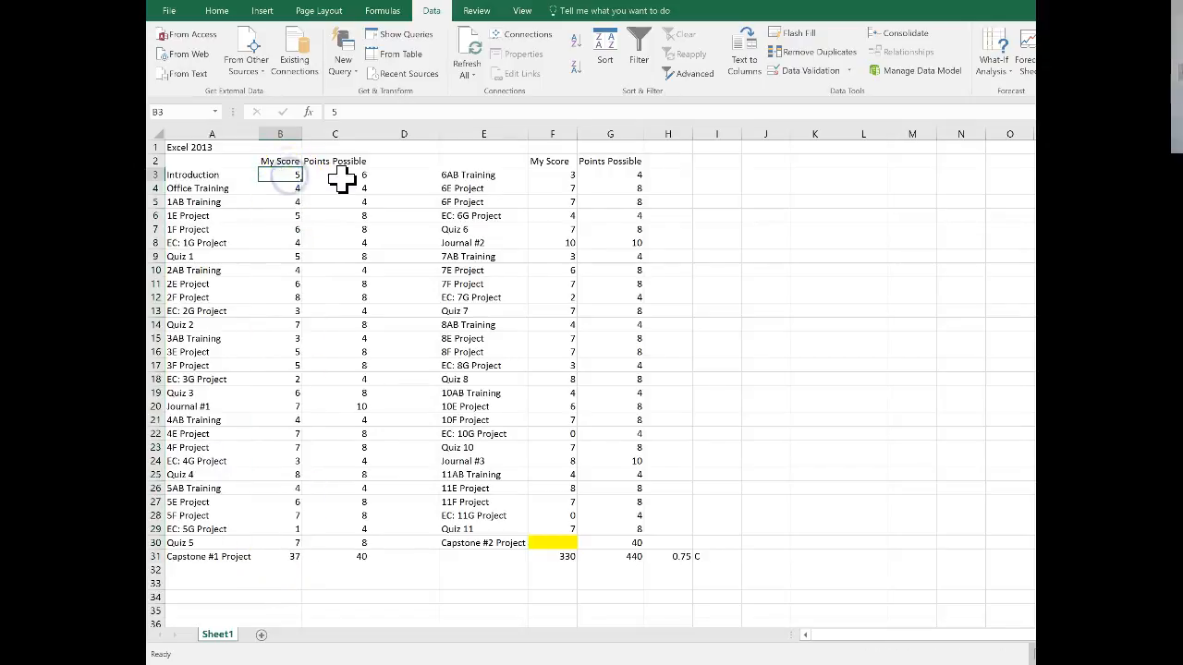
click(340, 175)
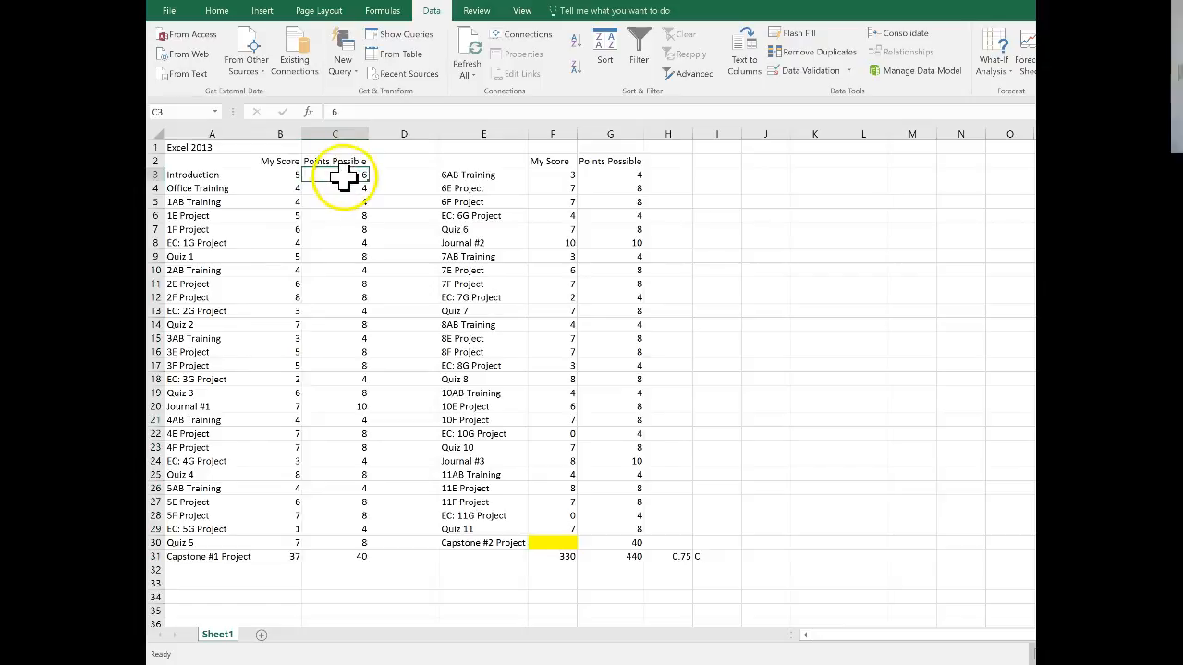
click(256, 189)
click(273, 189)
click(363, 188)
click(287, 216)
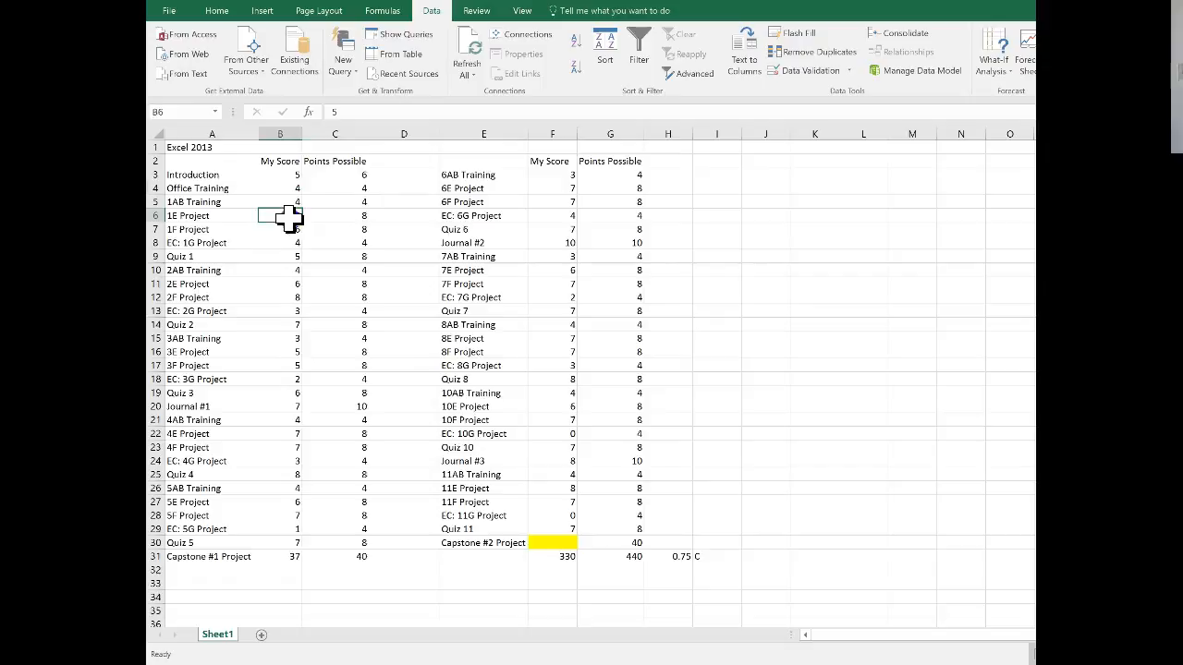
drag(289, 216, 296, 546)
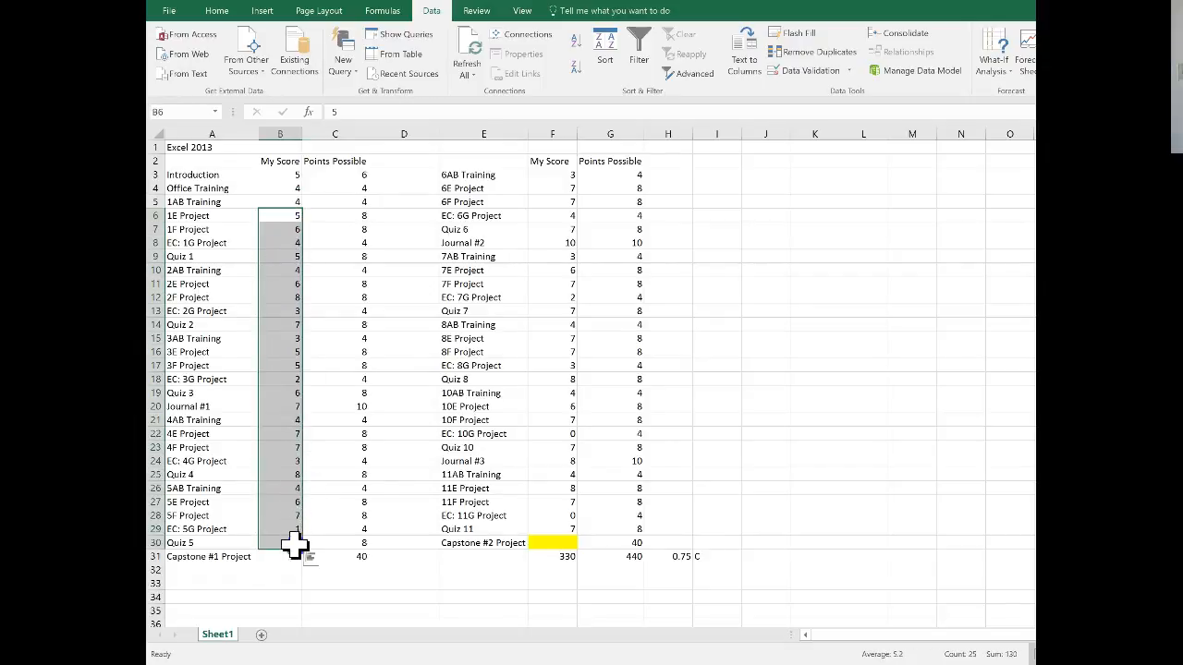
click(314, 448)
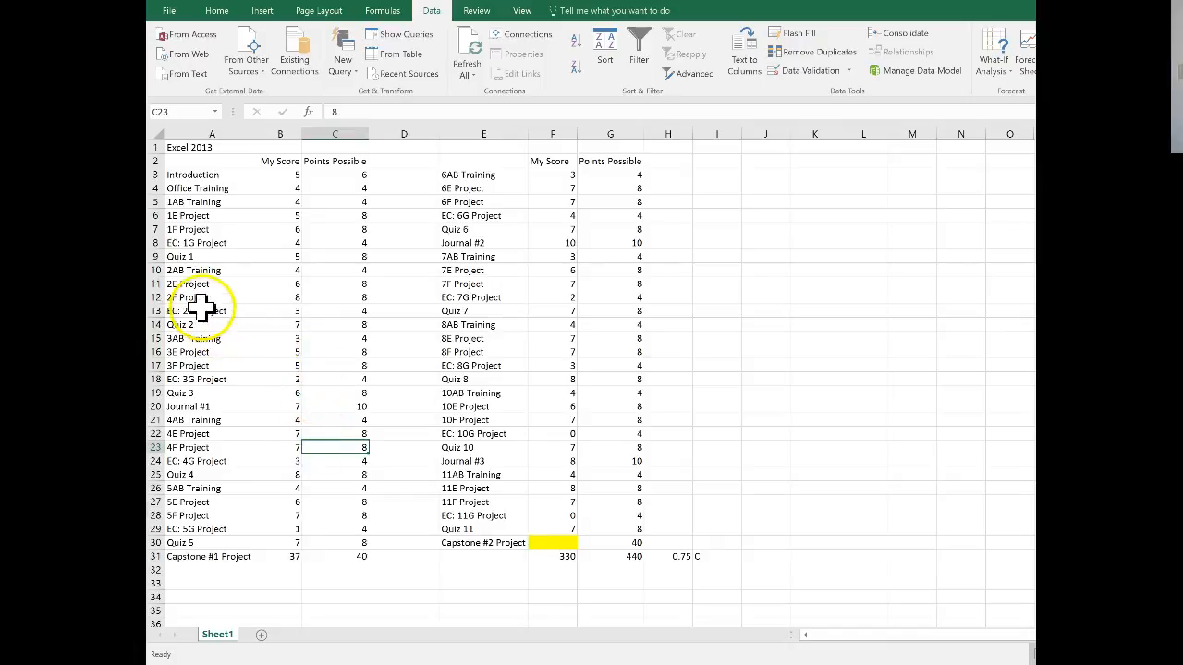
- Examine the extra-credit project scores, the 7E Project score, and the overall percentage and letter grade in H31:I31
drag(289, 312, 367, 311)
click(320, 372)
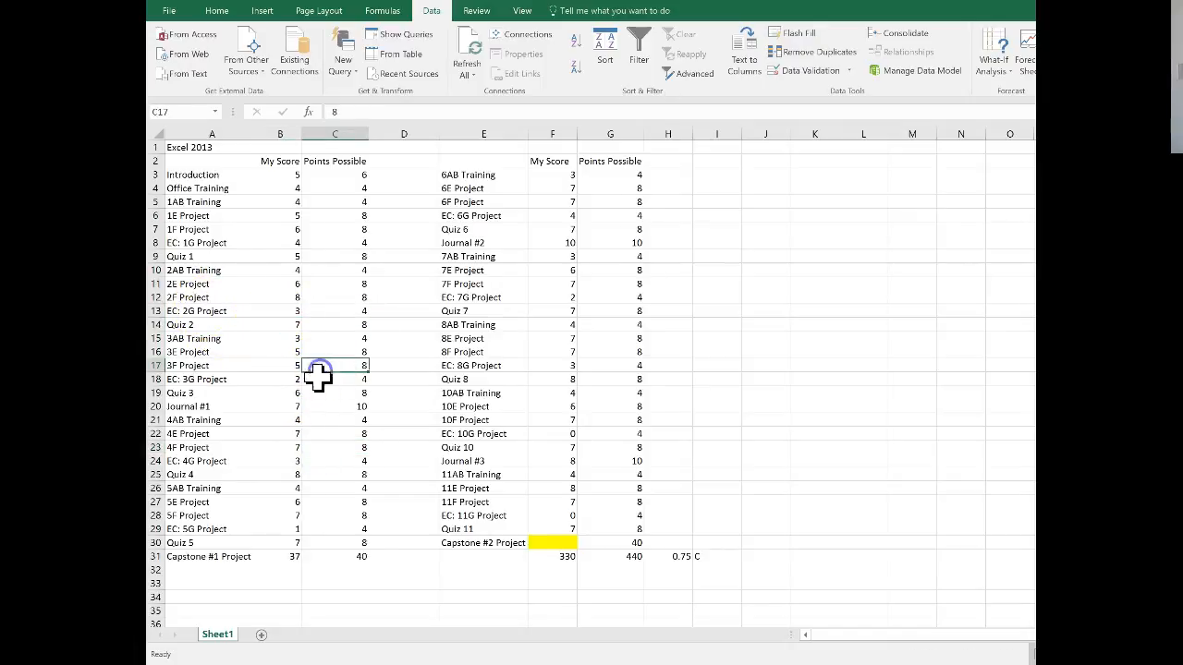
drag(297, 380, 343, 382)
click(314, 450)
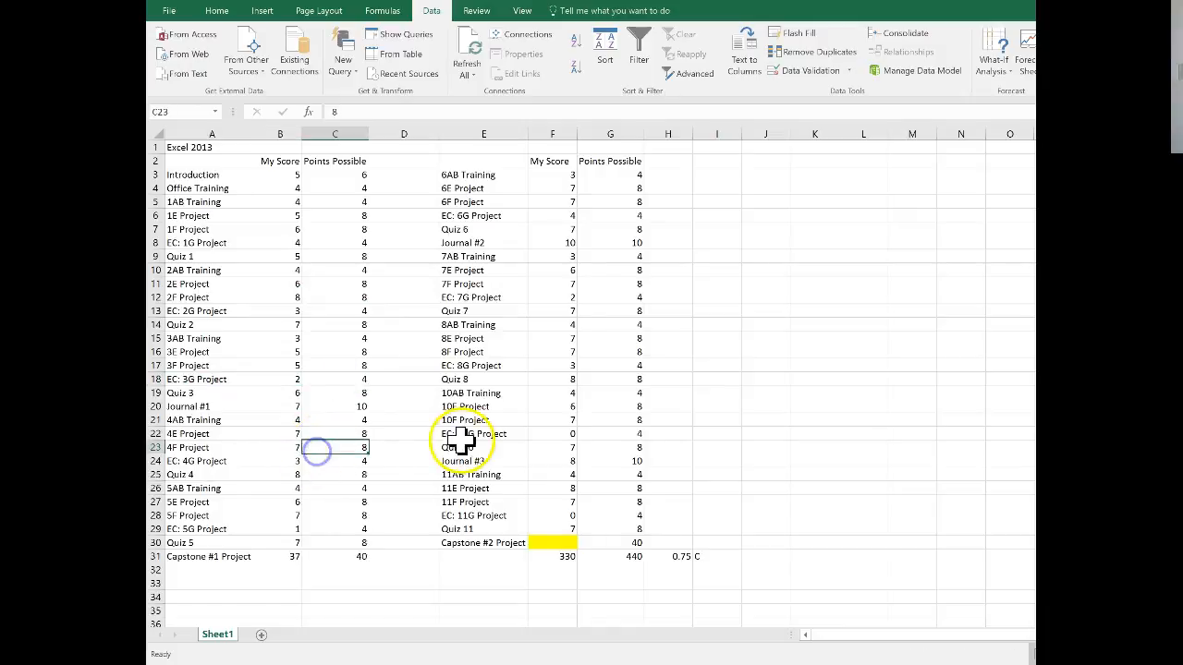
click(559, 432)
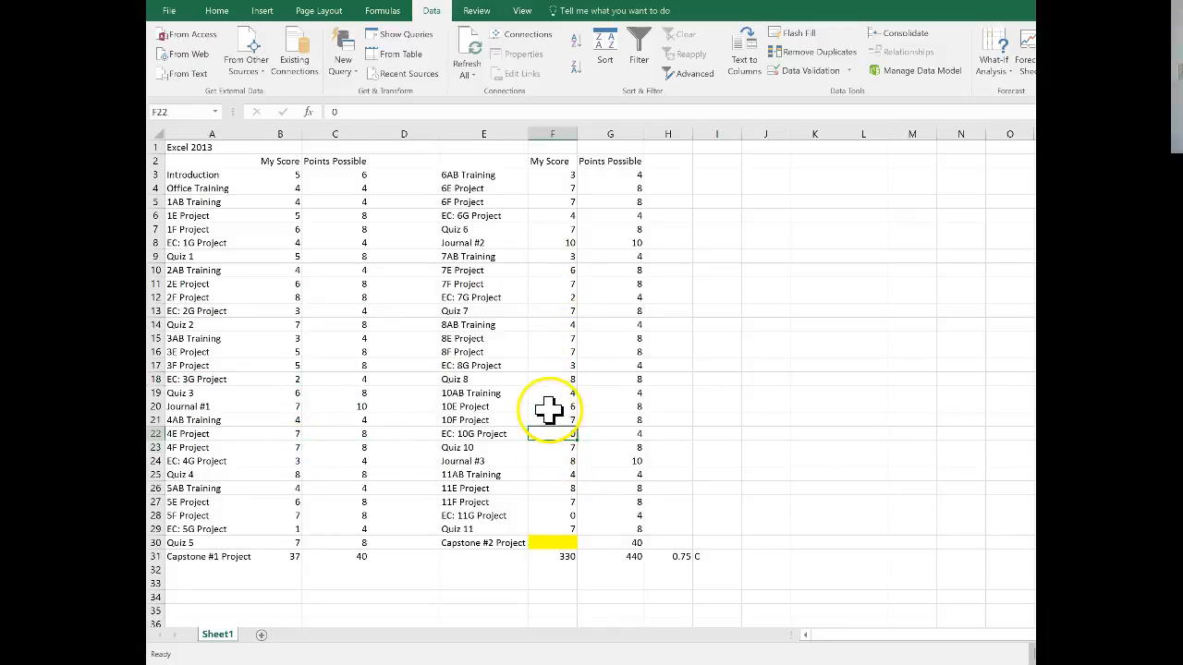
click(563, 270)
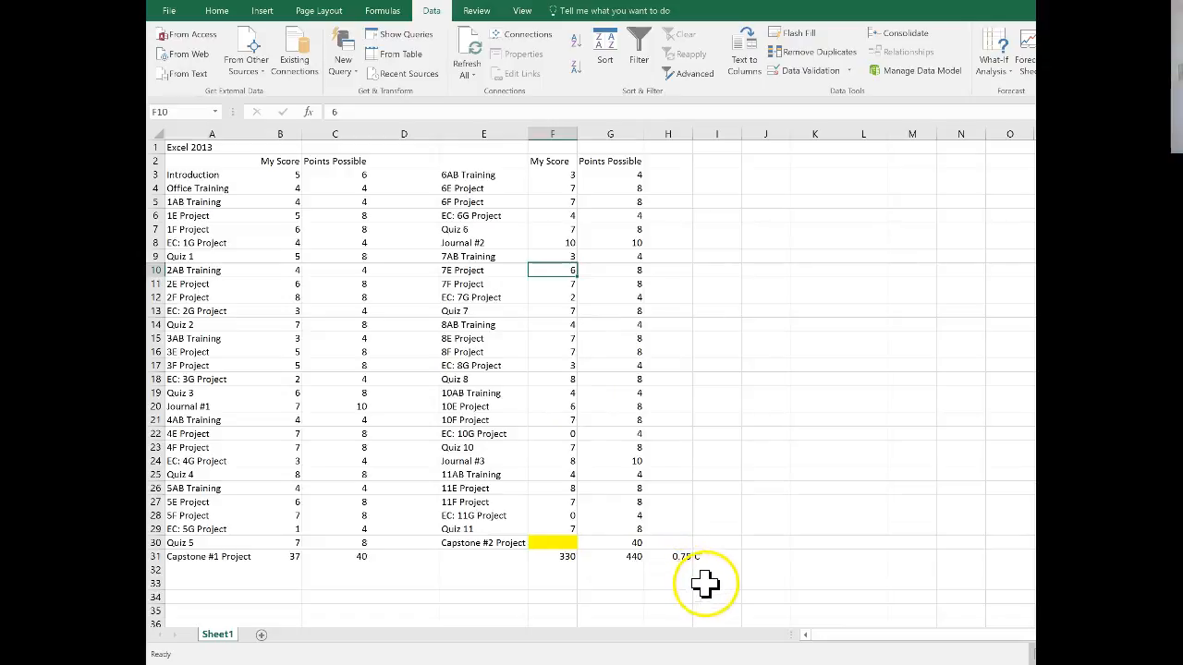
drag(681, 555, 709, 556)
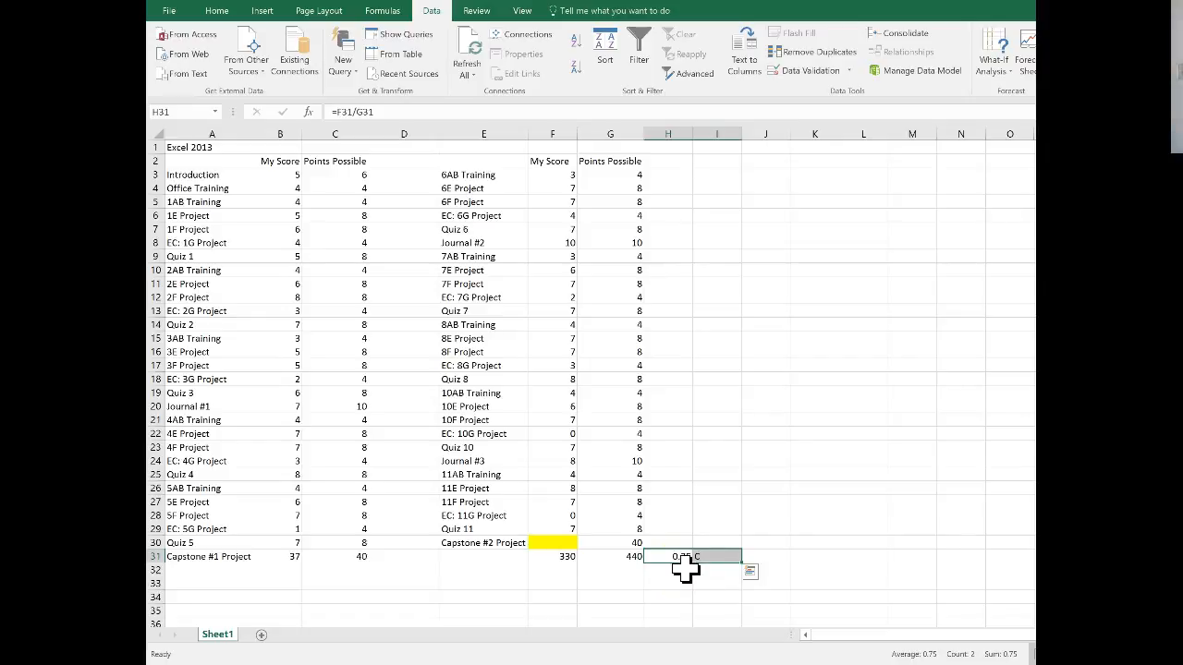
click(689, 456)
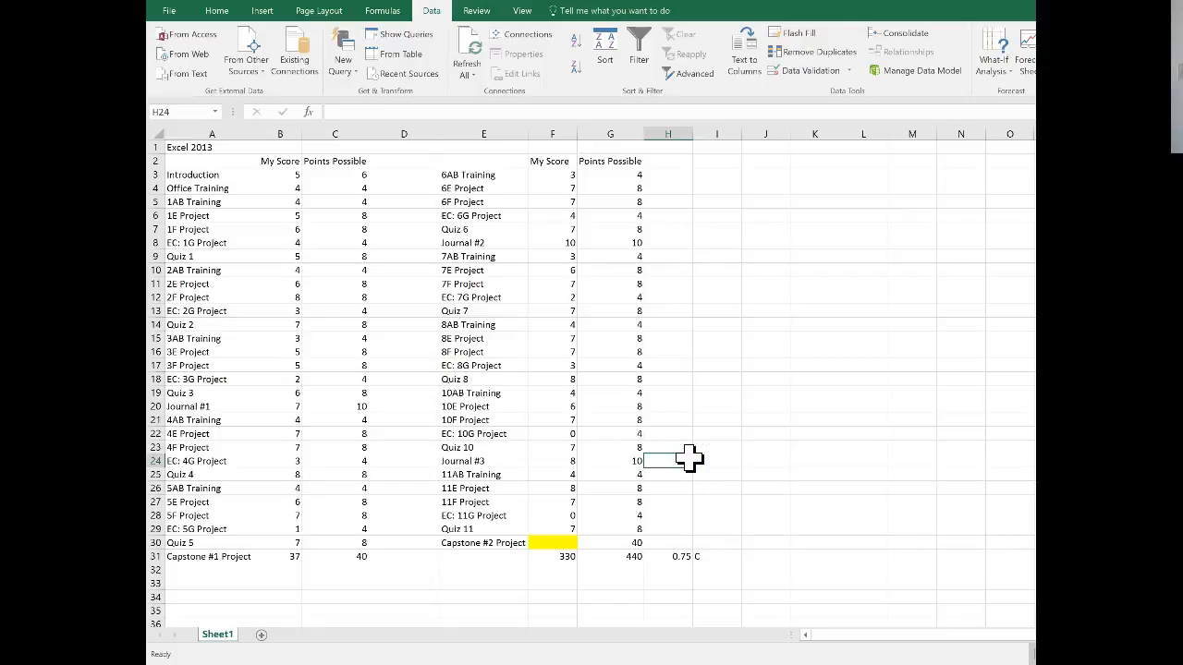
- Run Goal Seek to set the overall percentage in H31 to .9 by changing the Capstone #2 score in F30, and accept the solution
click(549, 542)
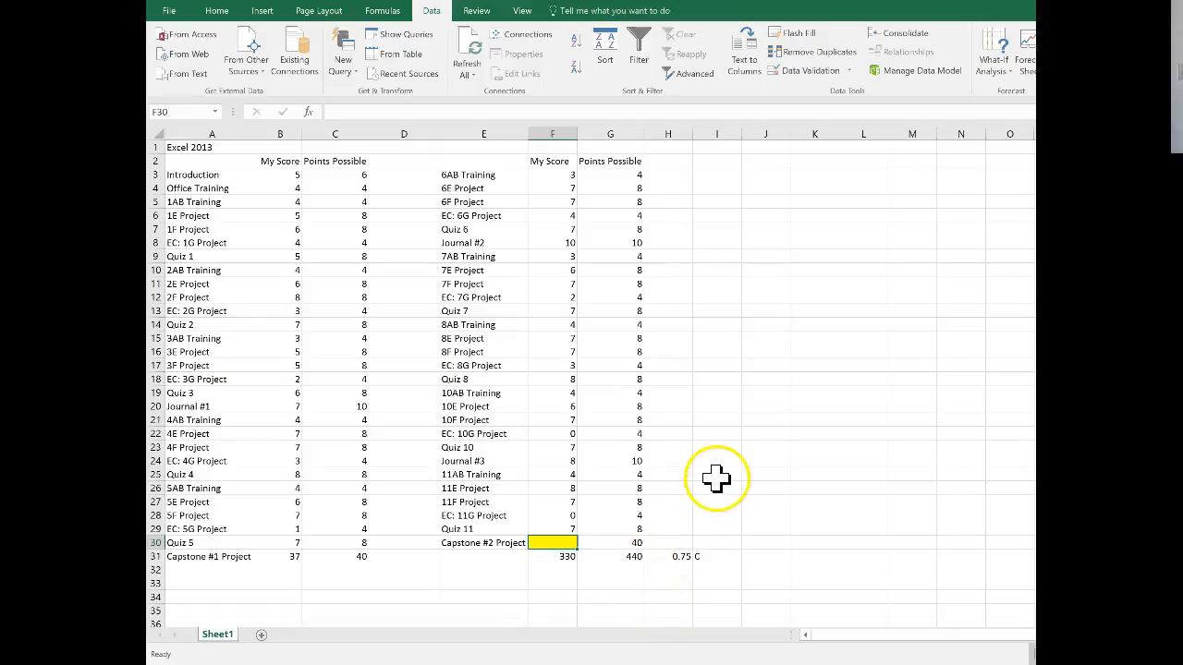
click(993, 74)
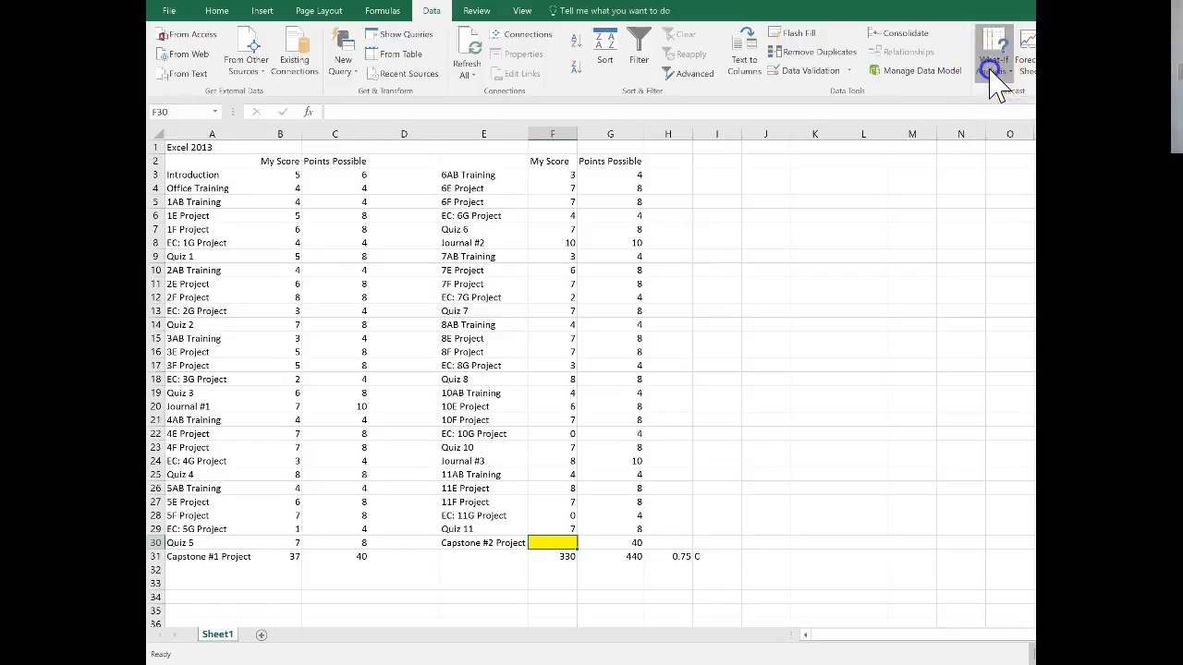
click(991, 116)
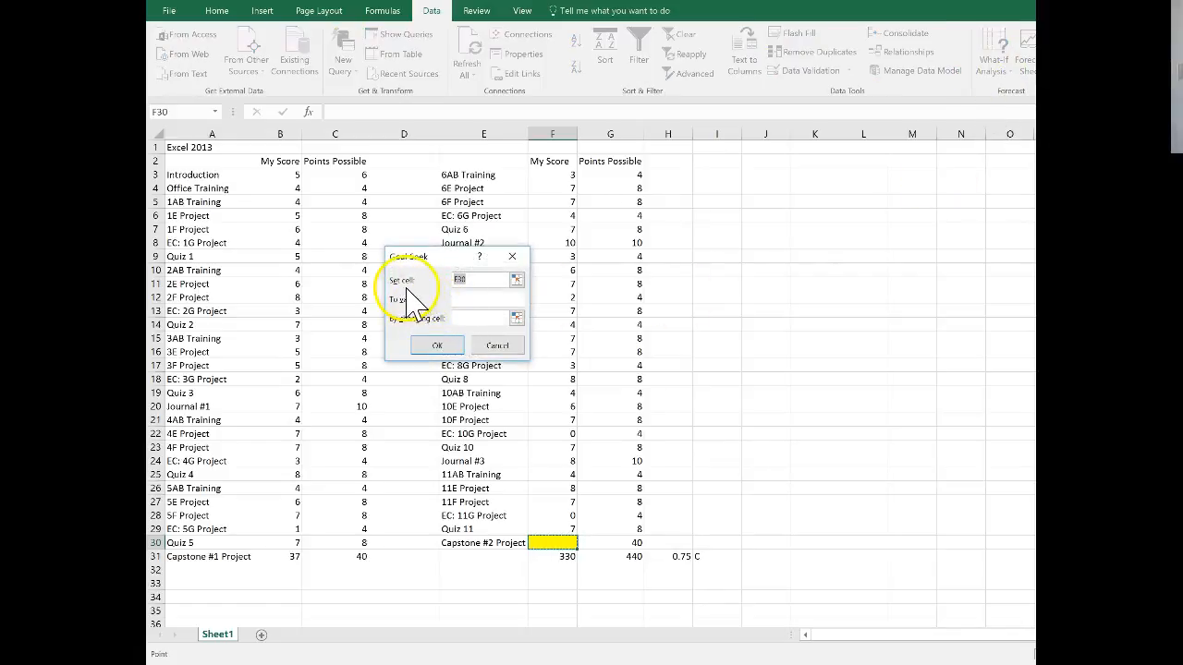
click(679, 557)
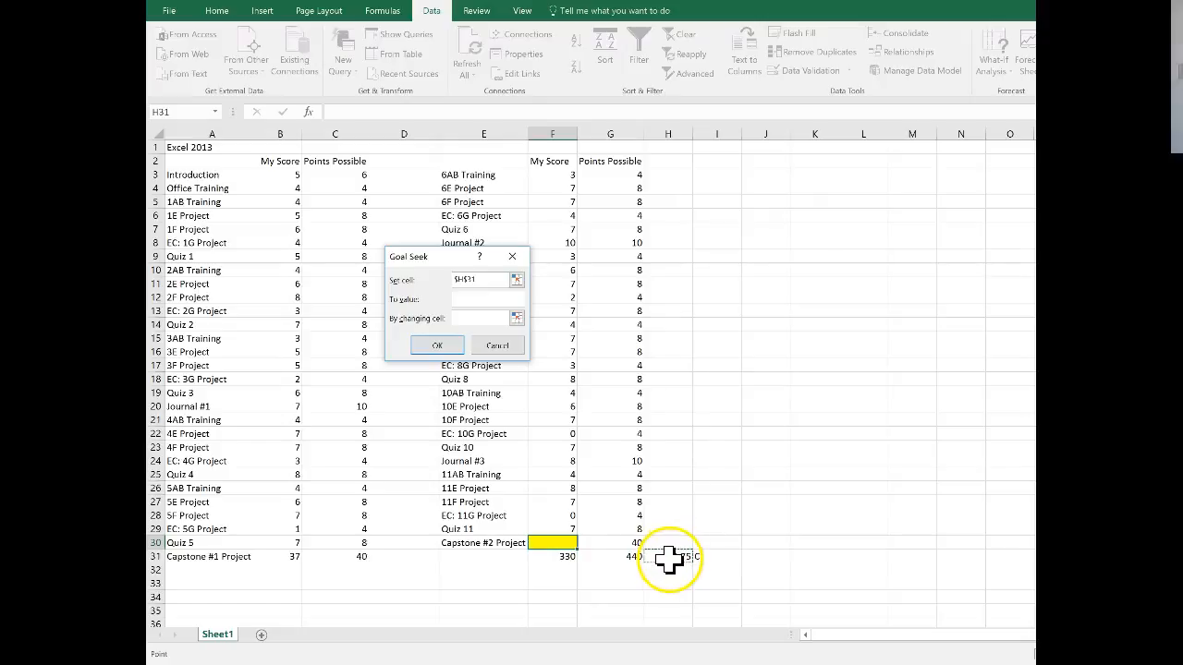
click(473, 299)
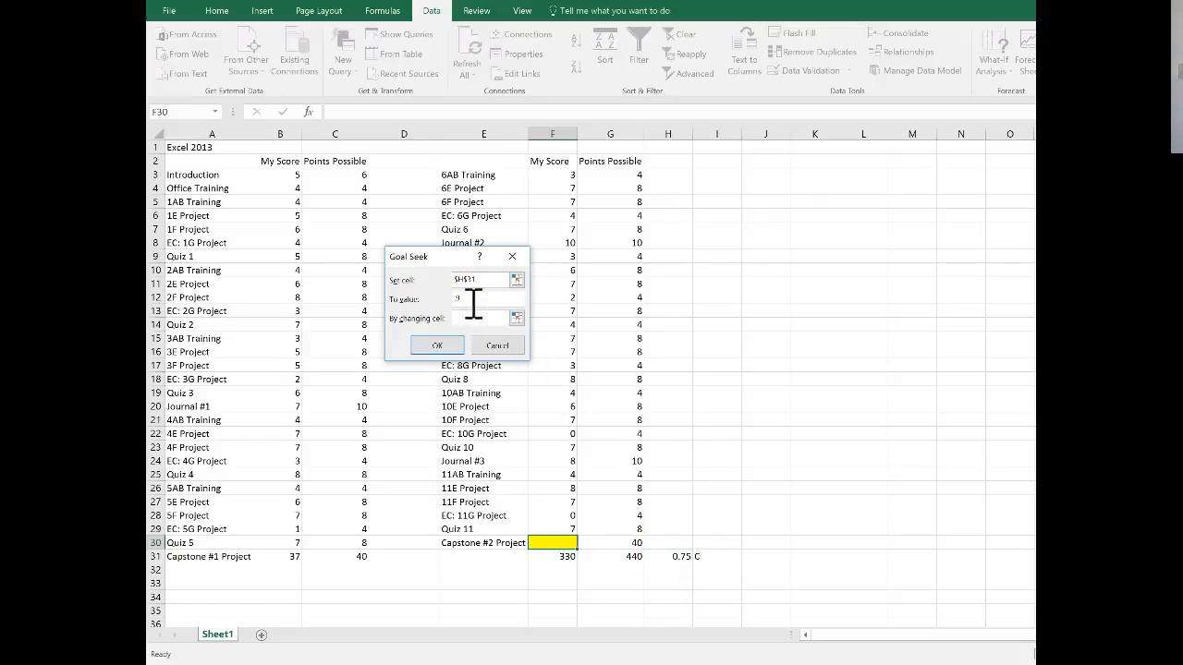
click(473, 314)
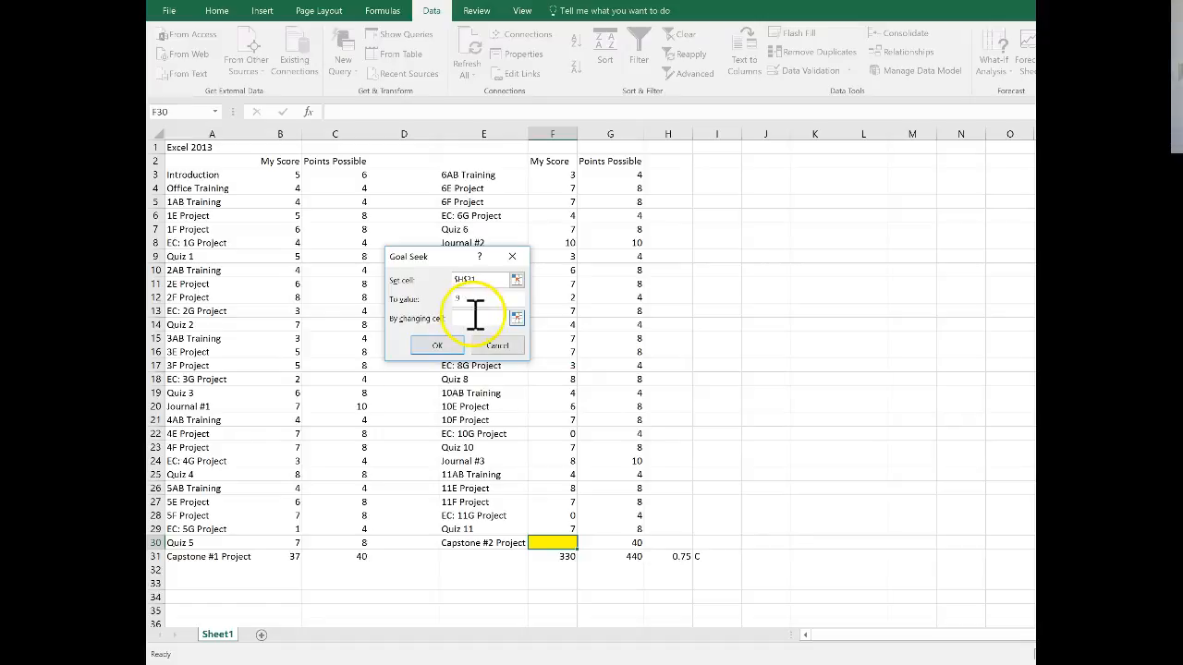
click(540, 544)
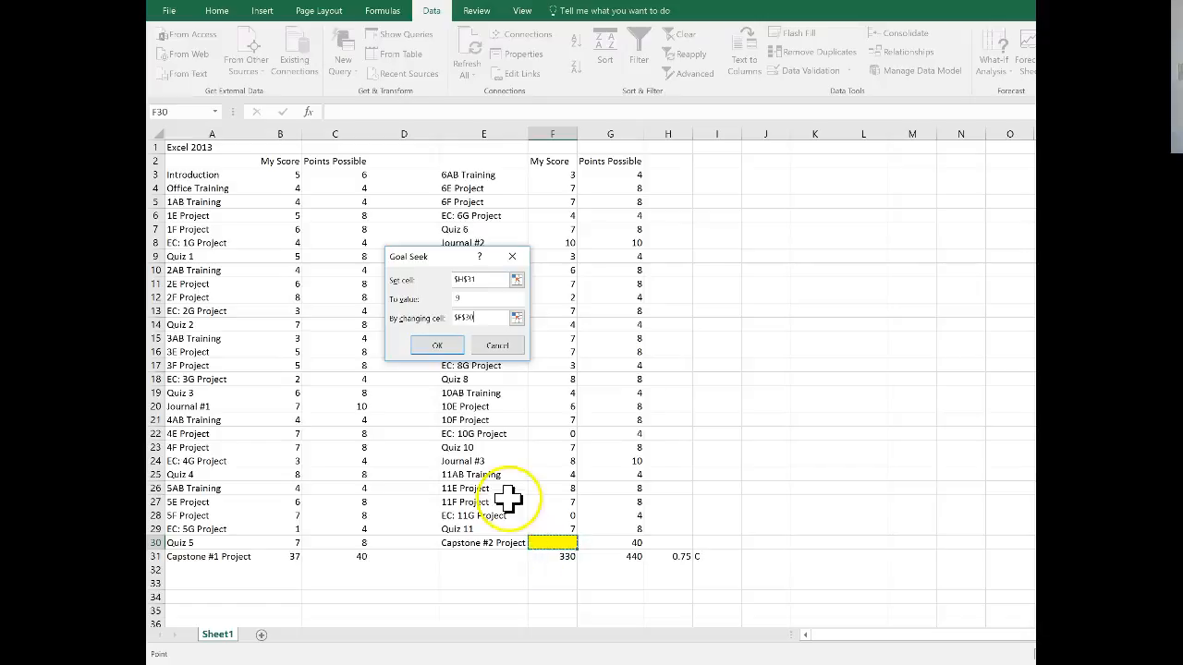
click(438, 346)
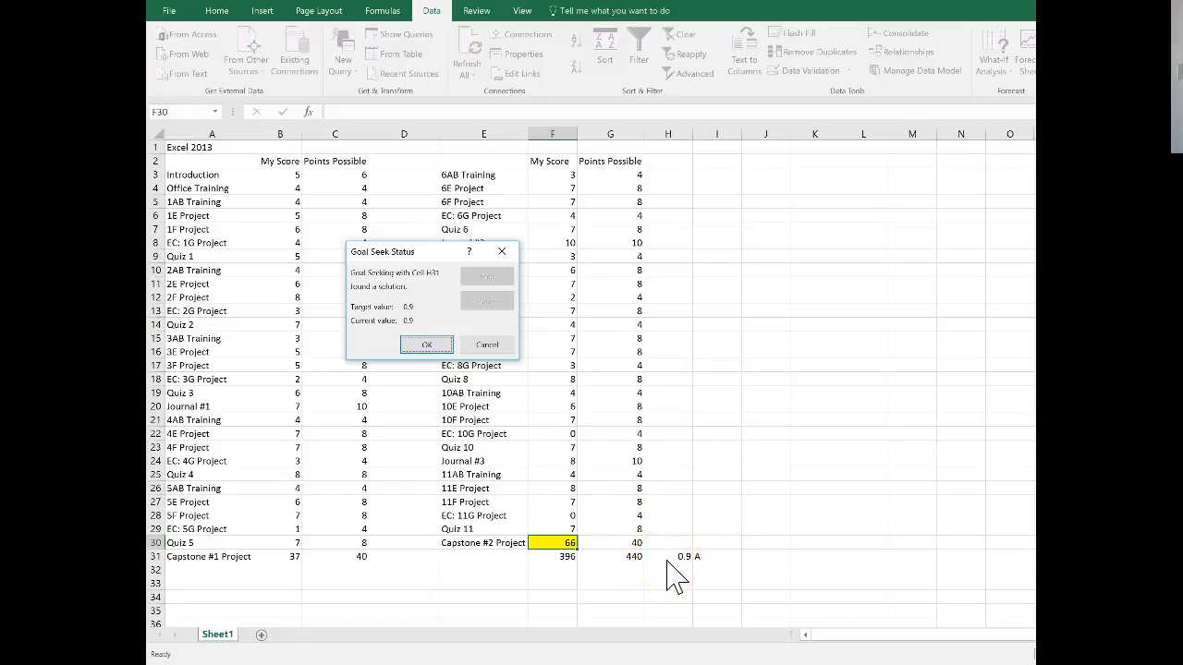
click(426, 346)
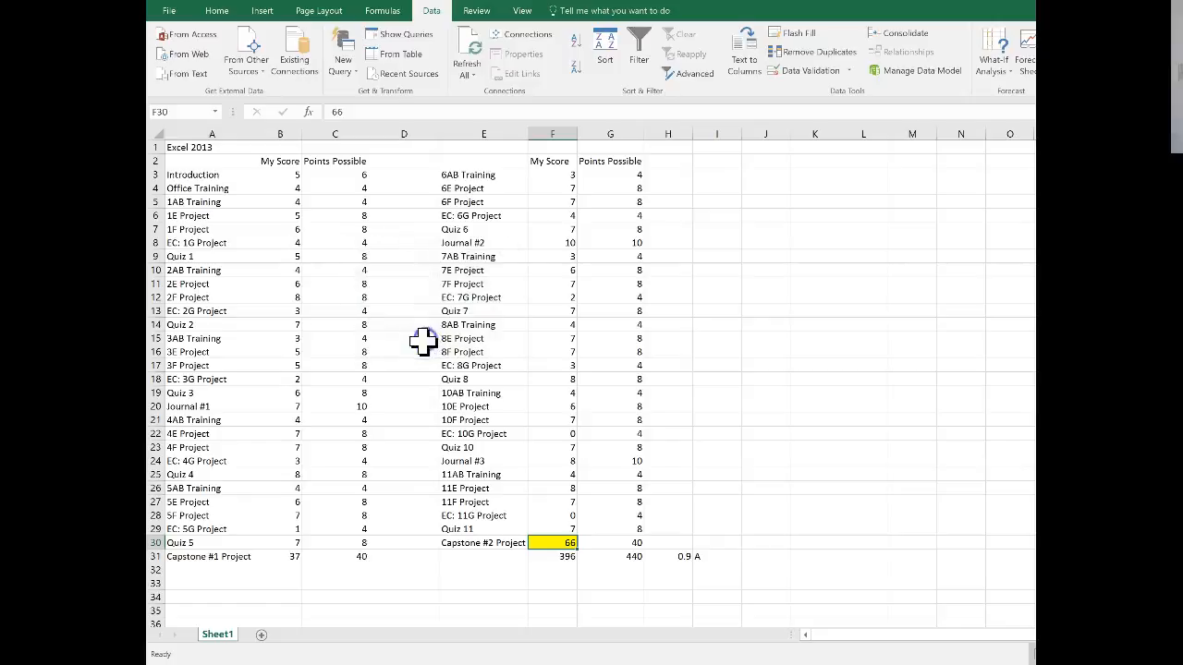
- Inspect the percentage formula in H31, the letter grade lookup in I31 and the Capstone #2 score in F30
click(672, 556)
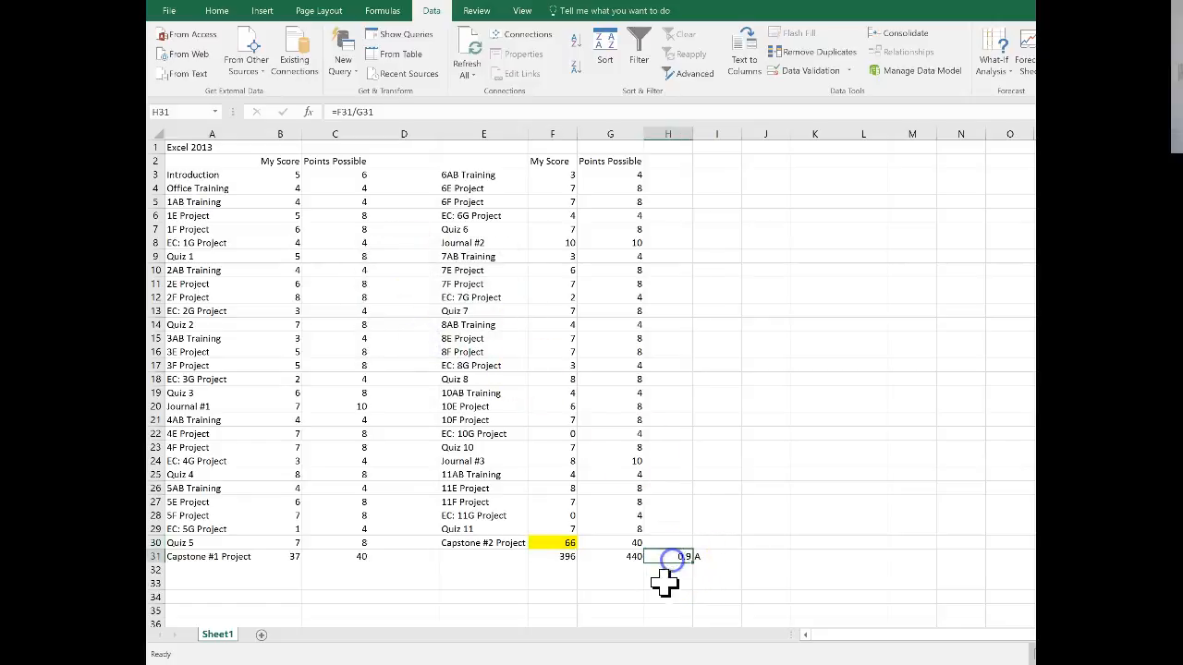
click(717, 557)
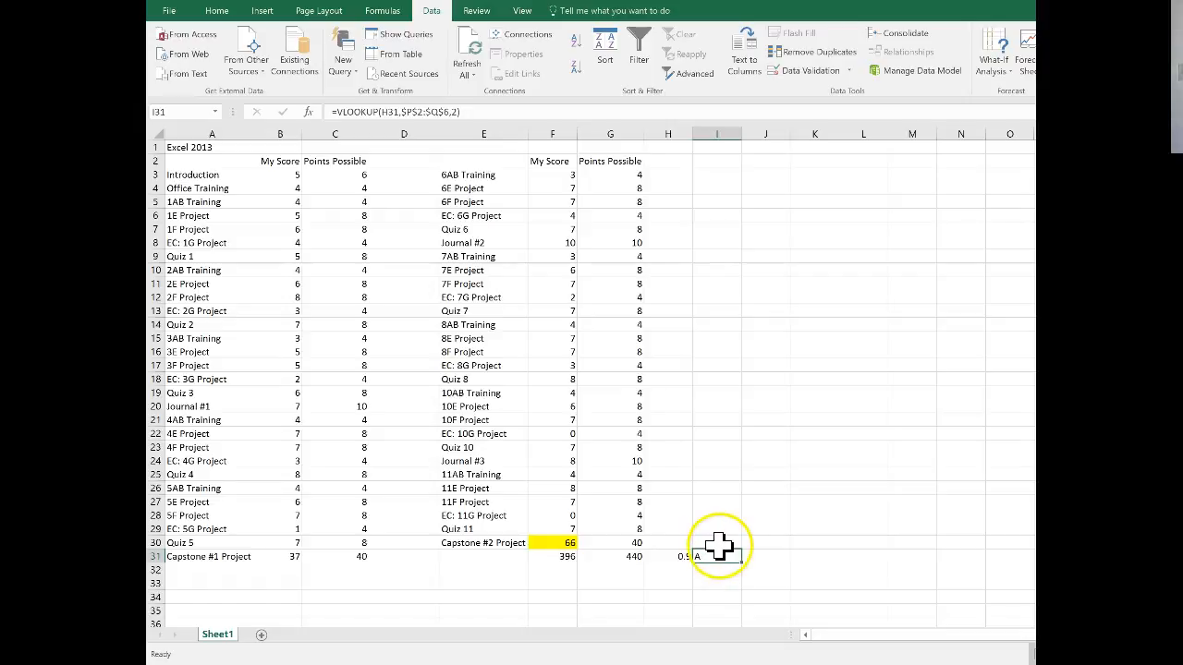
click(553, 543)
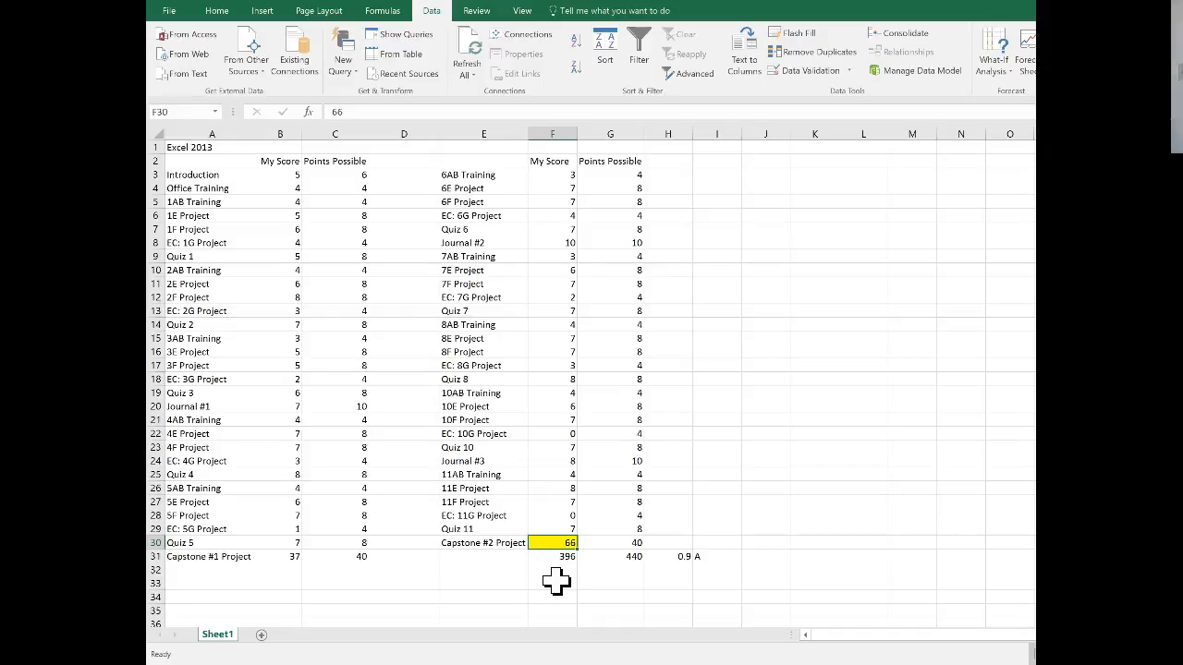
click(552, 547)
click(557, 546)
- Run Goal Seek to set H31 to .8 by changing the Capstone #2 score in F30, and accept the solution
click(676, 556)
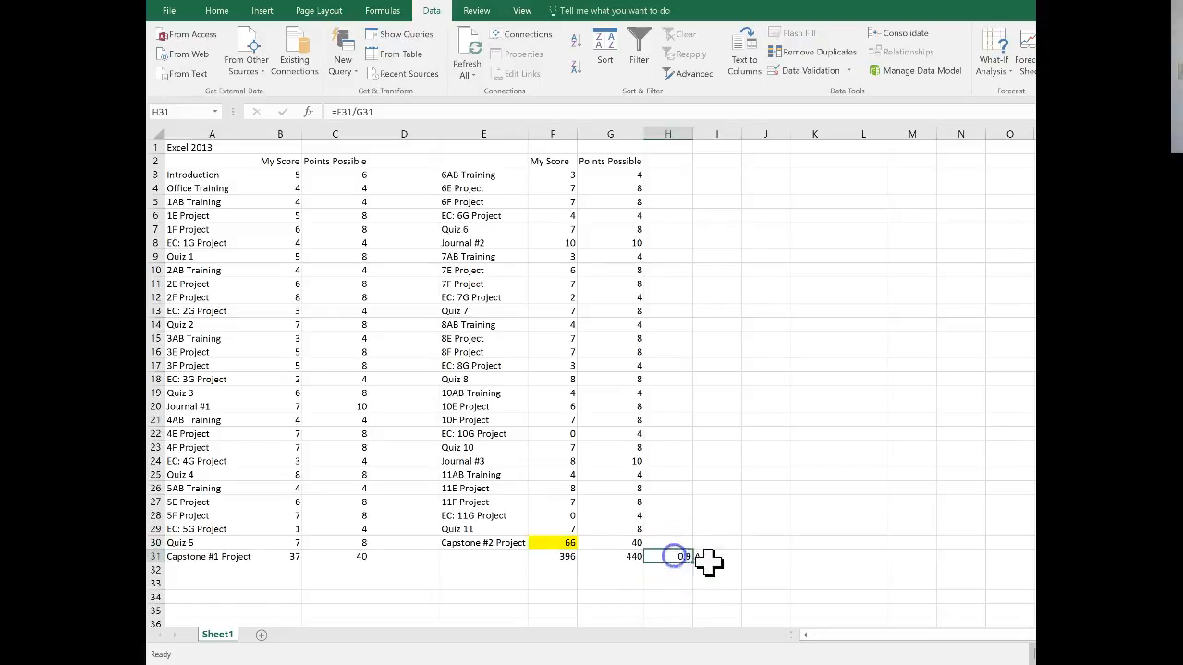
click(993, 65)
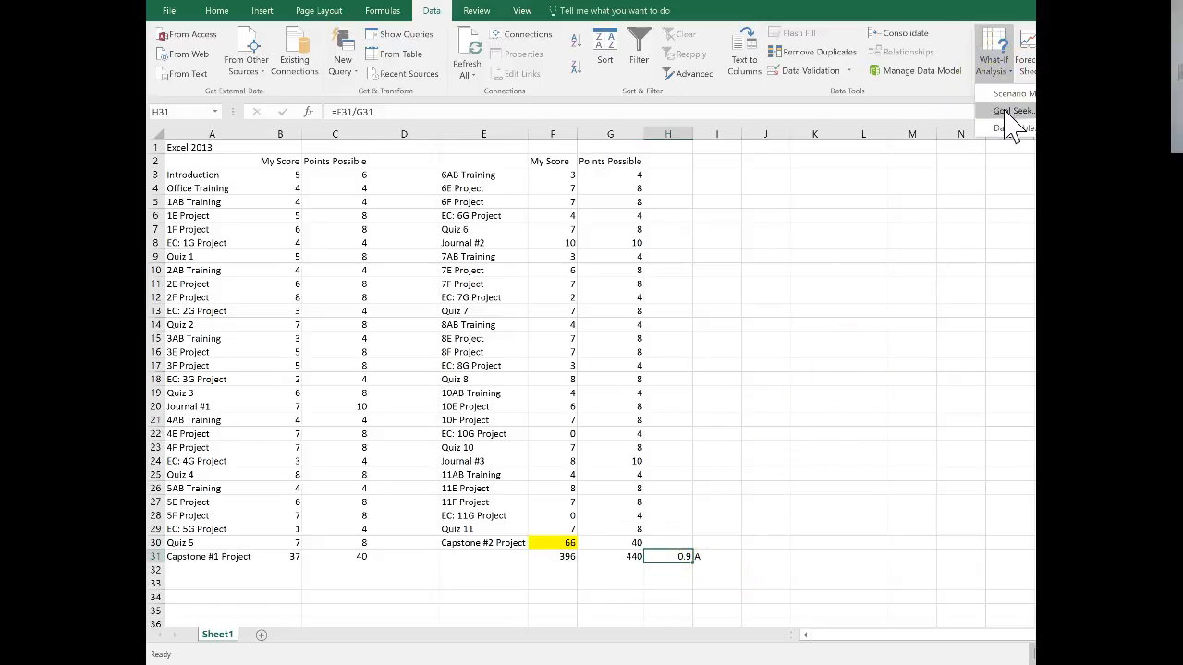
click(1012, 112)
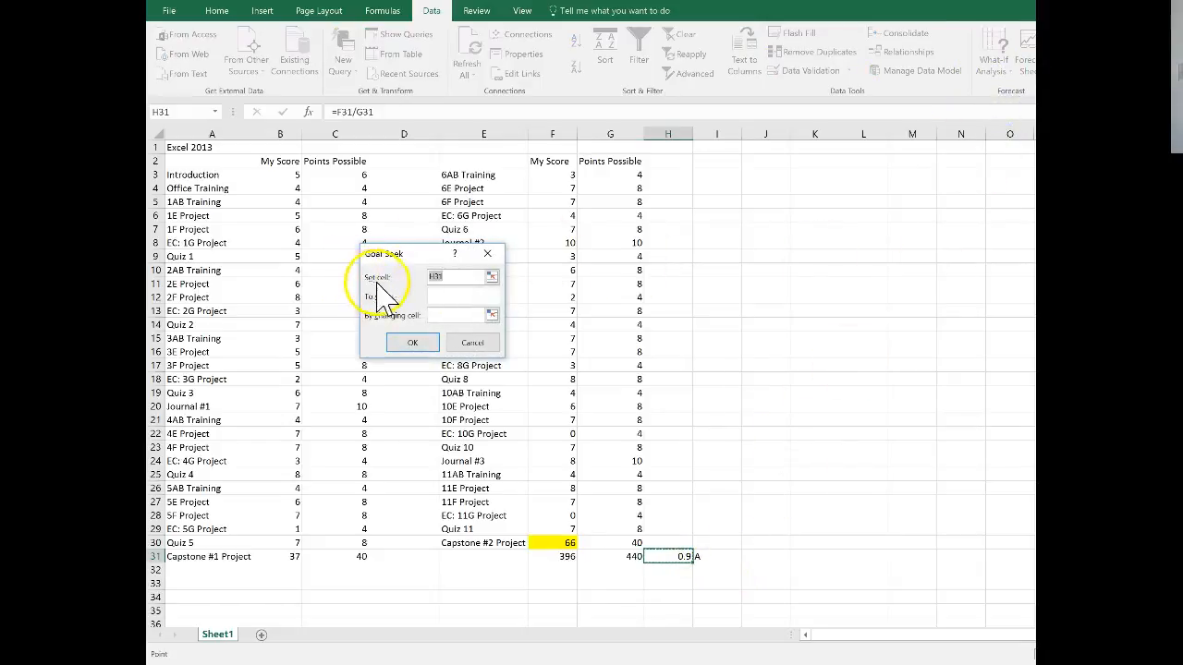
click(661, 556)
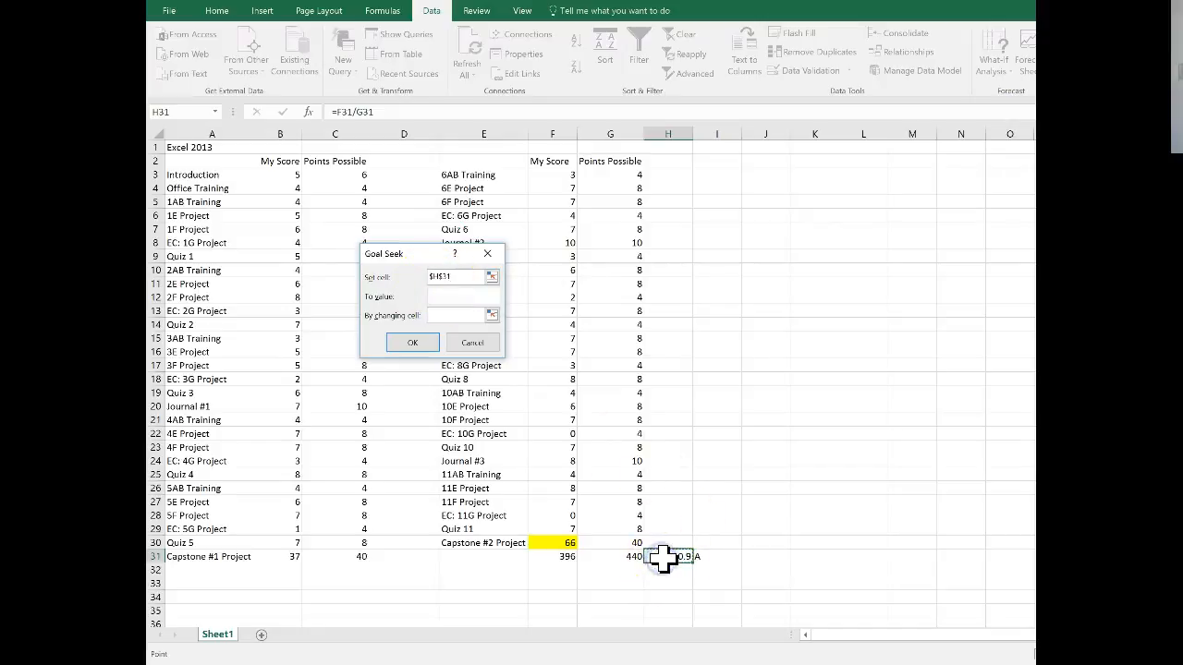
click(459, 296)
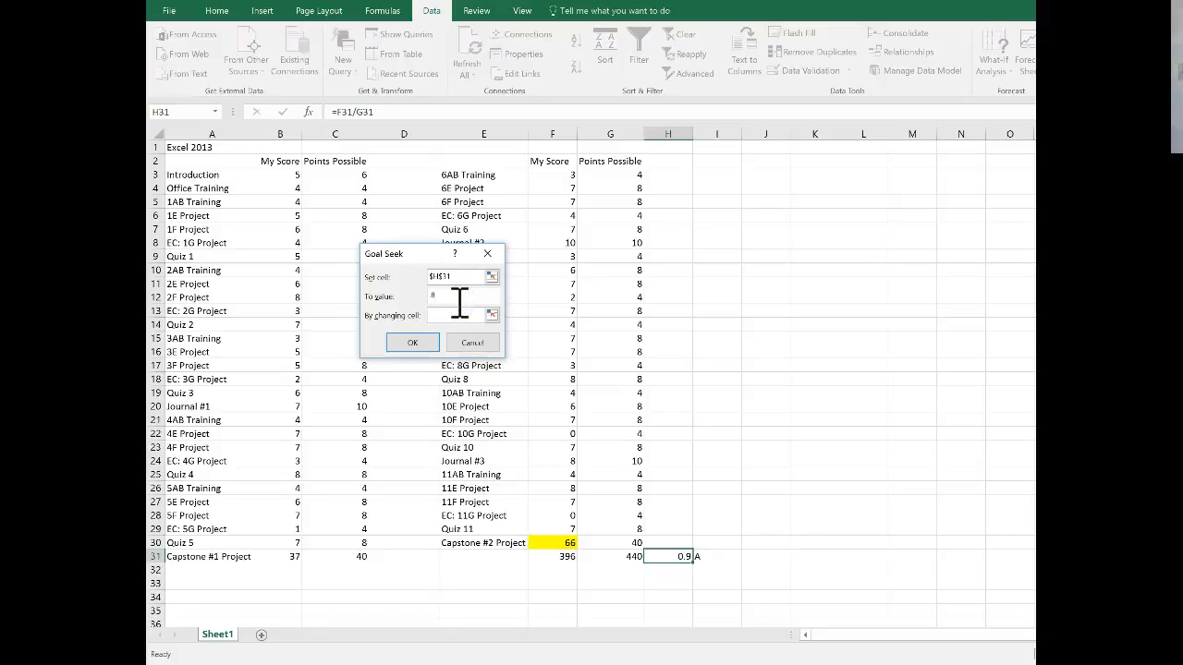
click(455, 315)
click(552, 543)
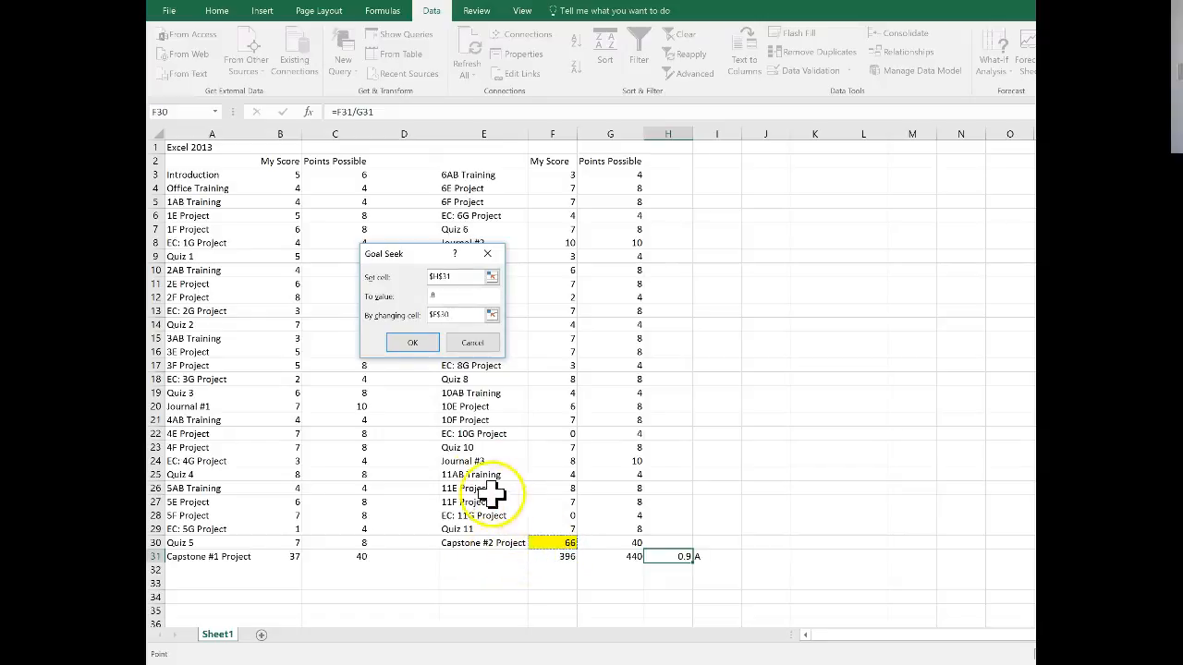
click(414, 343)
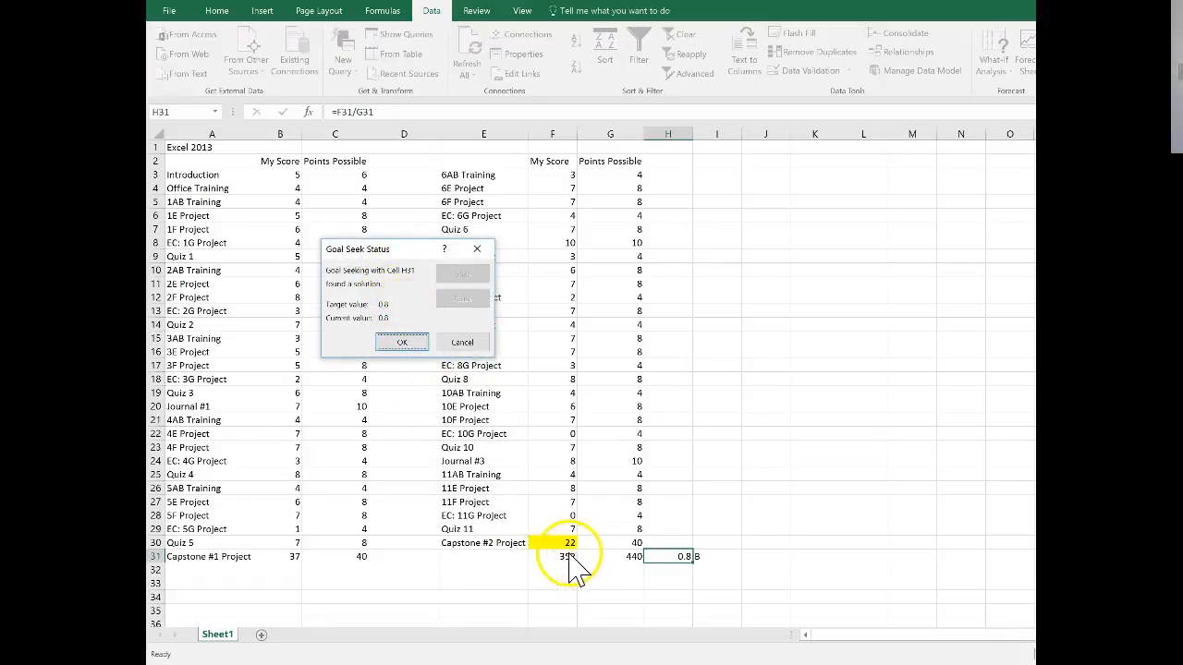
click(407, 343)
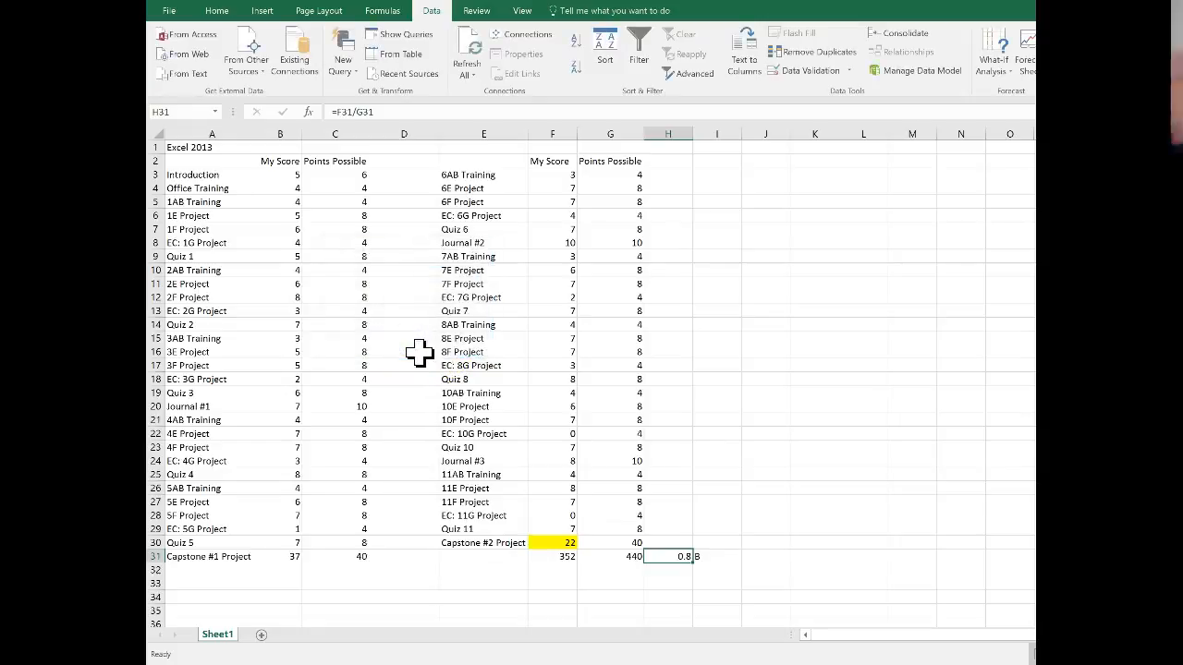